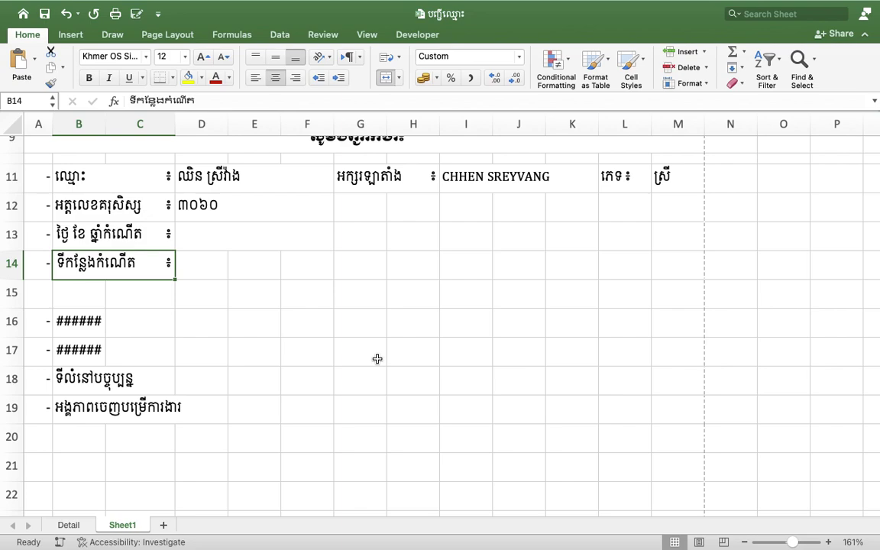
Step: Reset the label block B11:C14 to General format and left-align the text
left_click(164, 179)
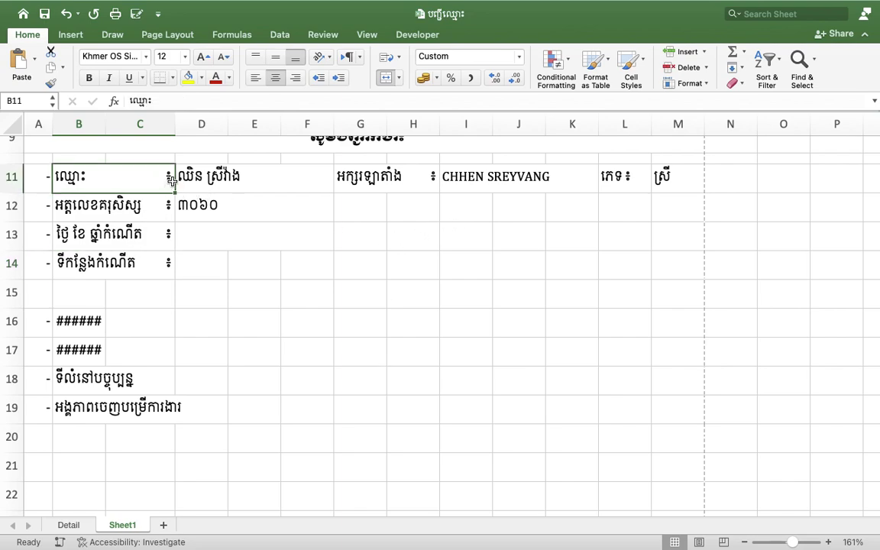
scroll(277, 364, "up", 2)
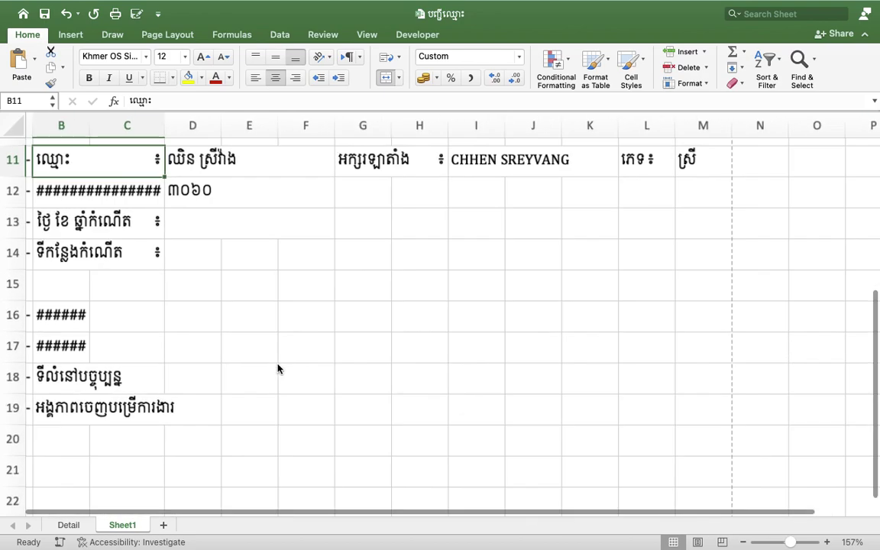
scroll(277, 364, "up", 2)
scroll(277, 364, "up", 1)
scroll(181, 279, "down", 1)
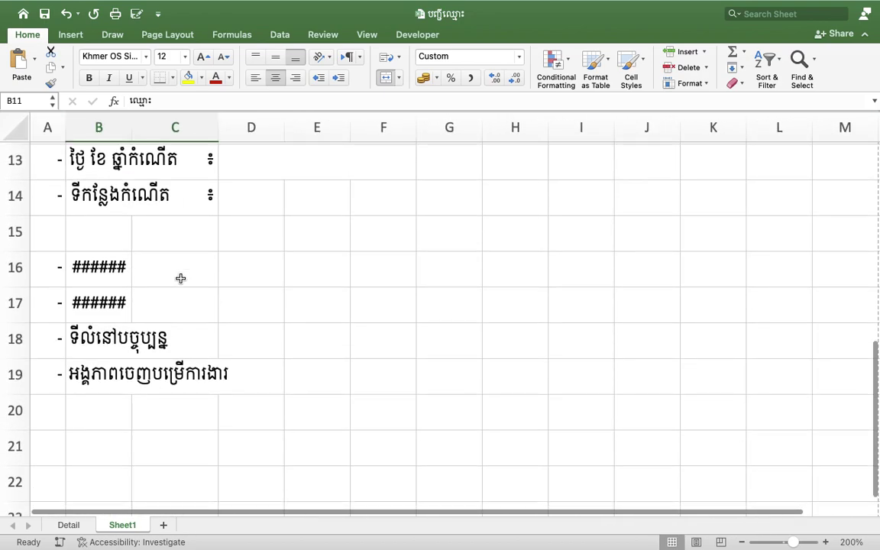
scroll(180, 279, "down", 1)
scroll(180, 279, "up", 6)
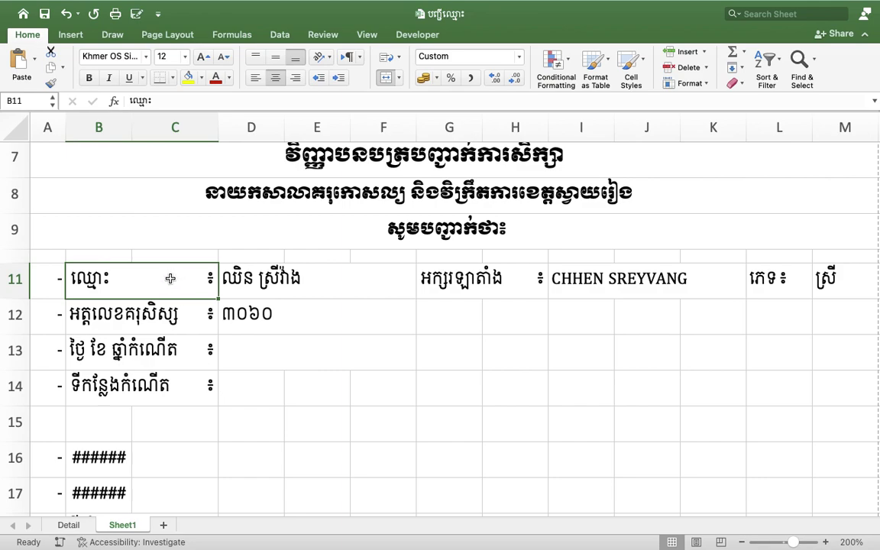
left_click_drag(171, 279, 145, 382)
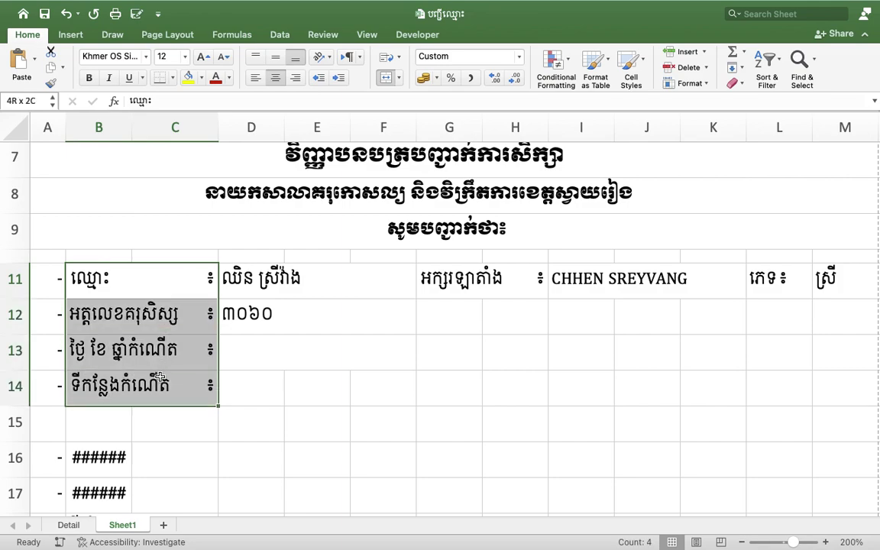
left_click(521, 60)
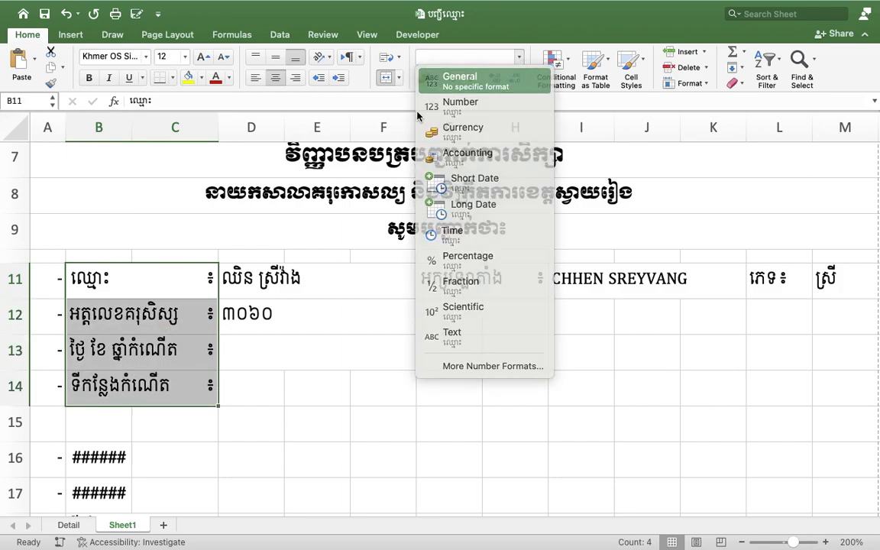
left_click(425, 78)
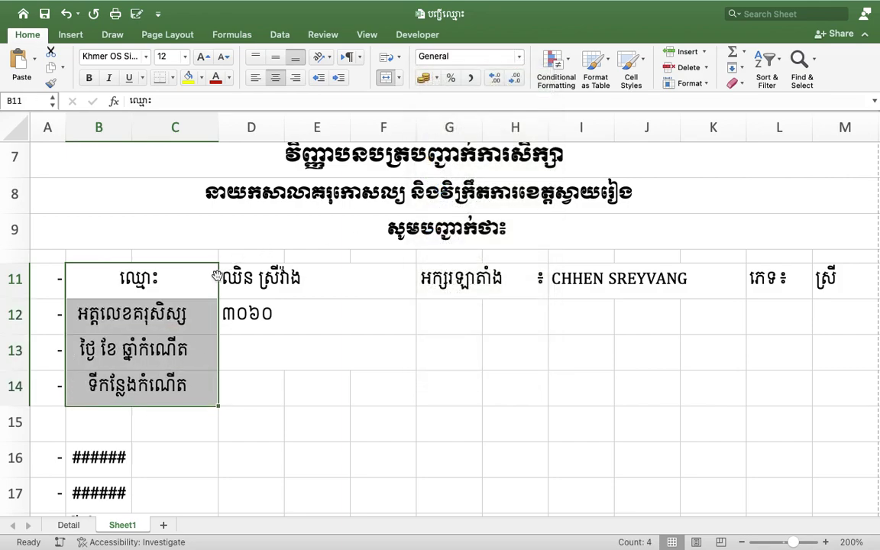
left_click(255, 78)
Step: Unmerge labels B11:B14 from column C and confirm C12 and C14 are separate
left_click(175, 370)
left_click(169, 285)
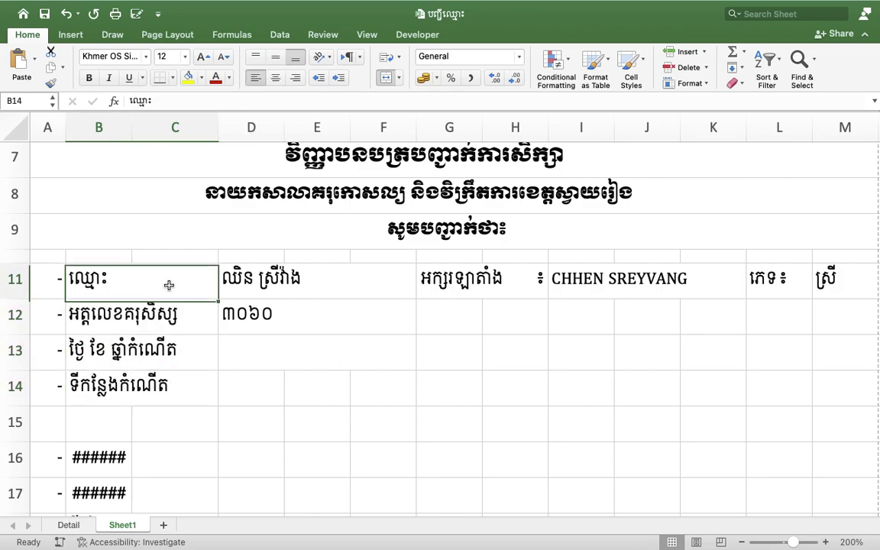
left_click_drag(169, 285, 161, 378)
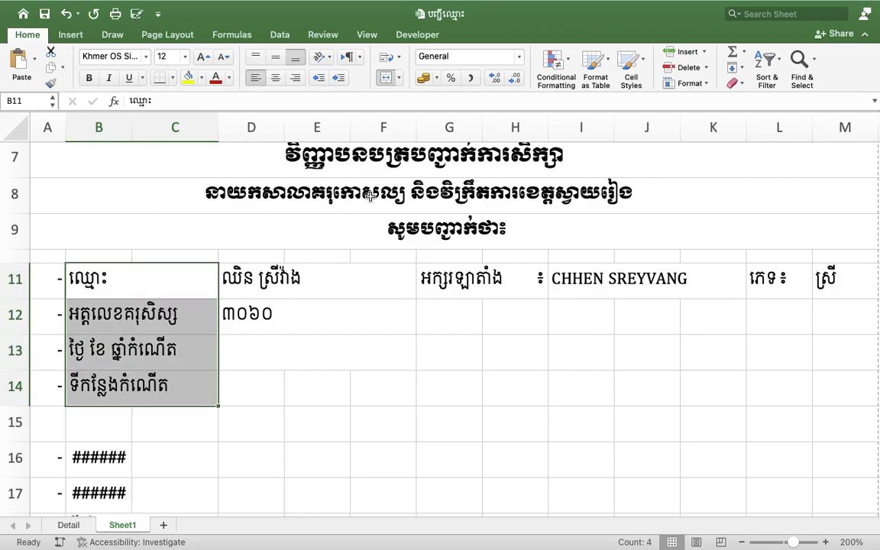
left_click(386, 77)
left_click(175, 386)
left_click(175, 314)
Step: Check each label cell B11, B12, B13 and B14 individually
left_click(95, 286)
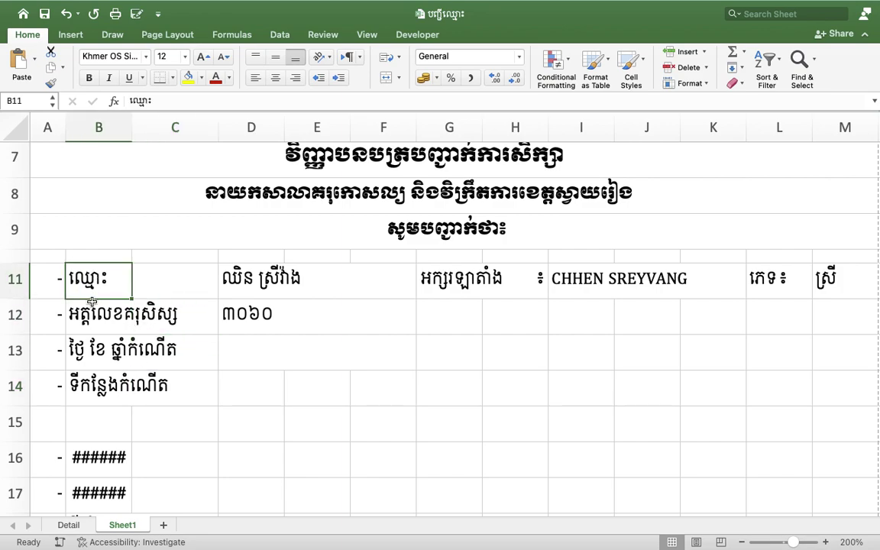
left_click(86, 310)
left_click(92, 342)
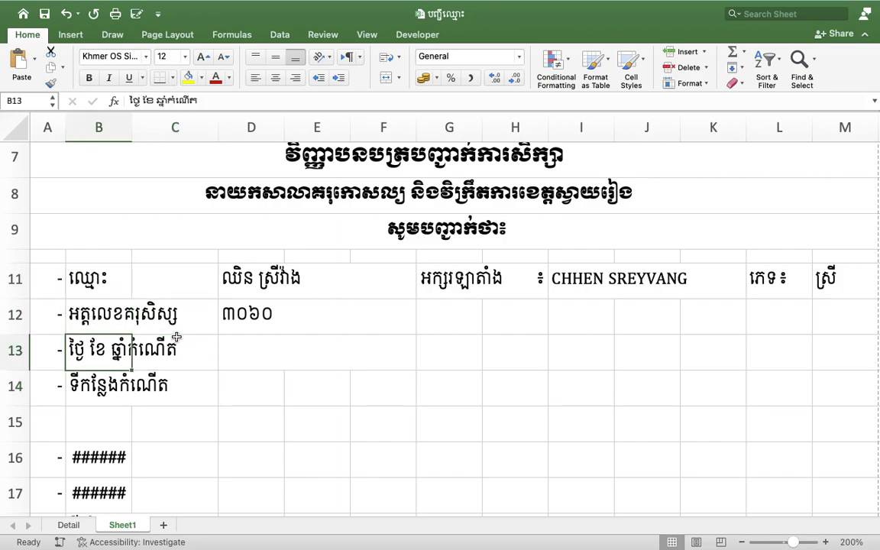
left_click(111, 384)
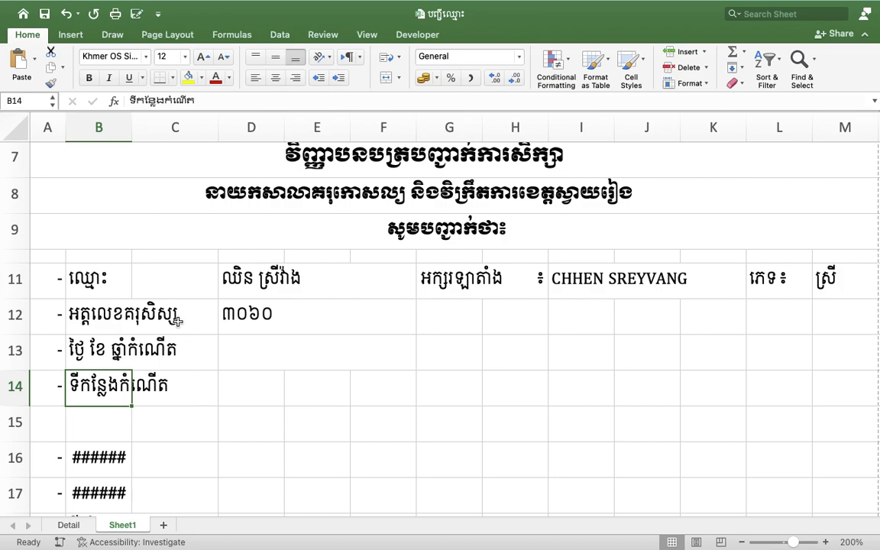
double_click(116, 279)
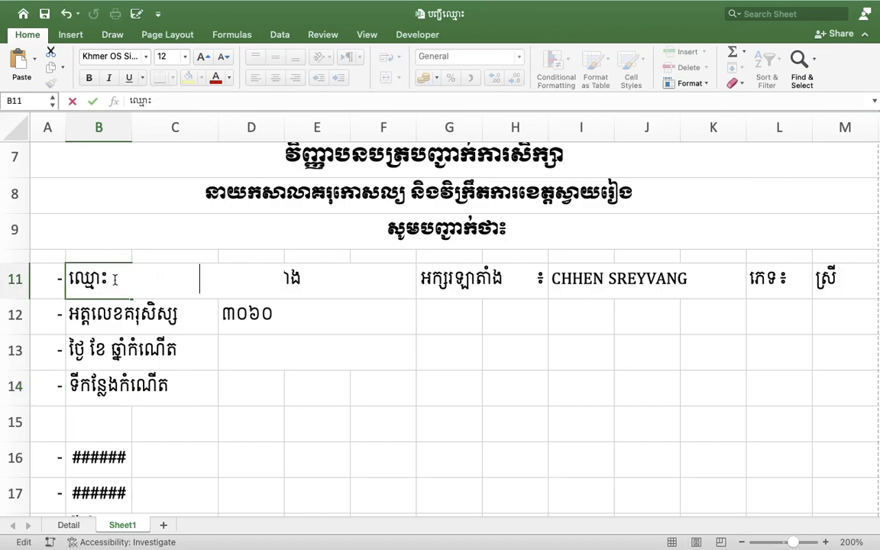
key("Return")
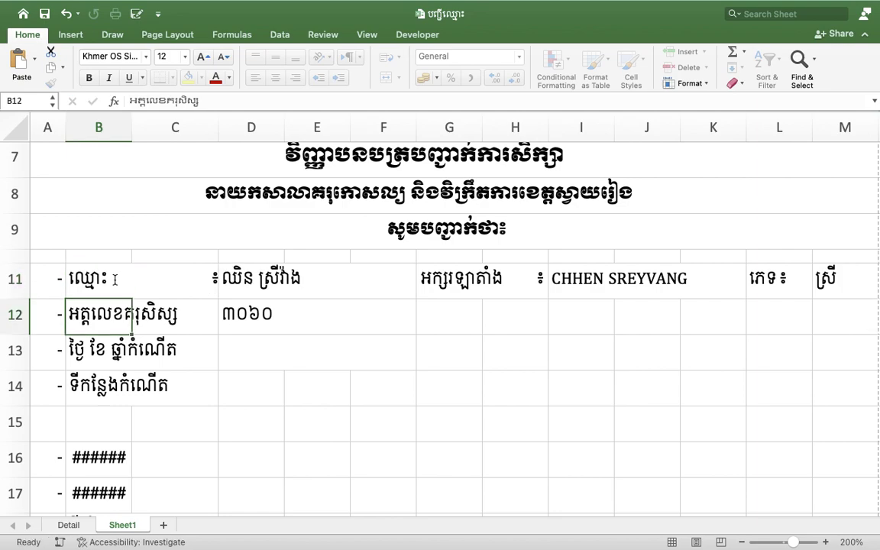
double_click(186, 318)
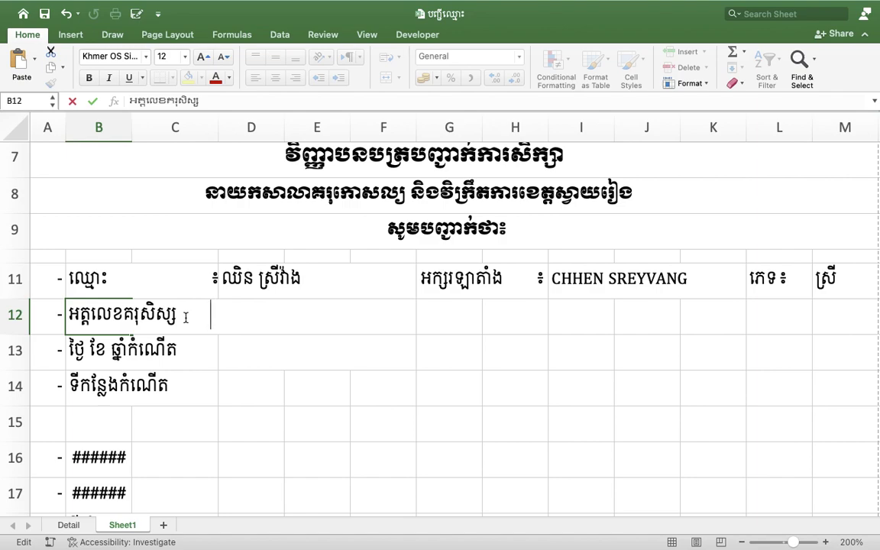
type("៖")
key("Return")
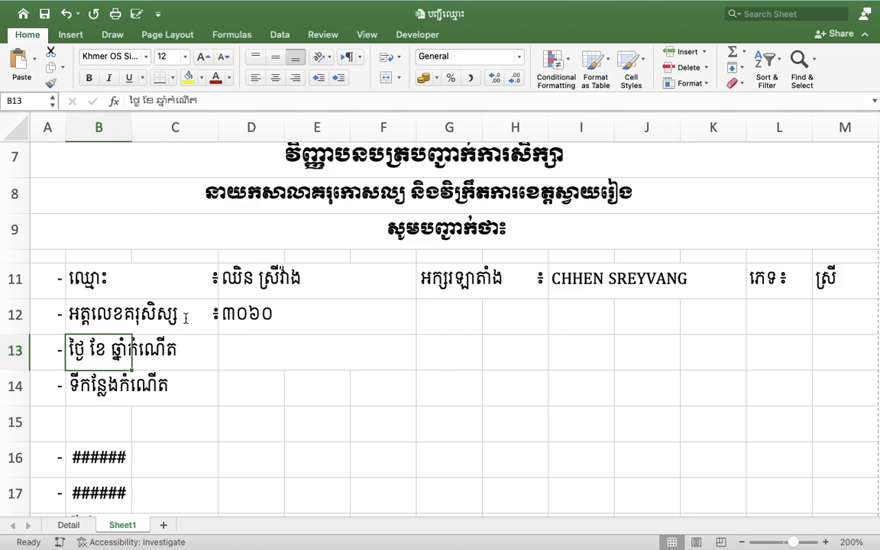
key("super+z")
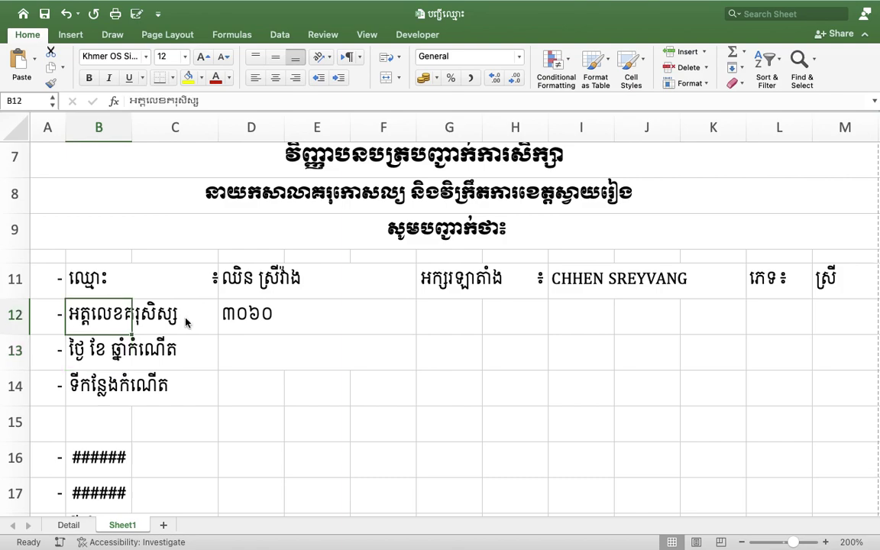
key("super+z")
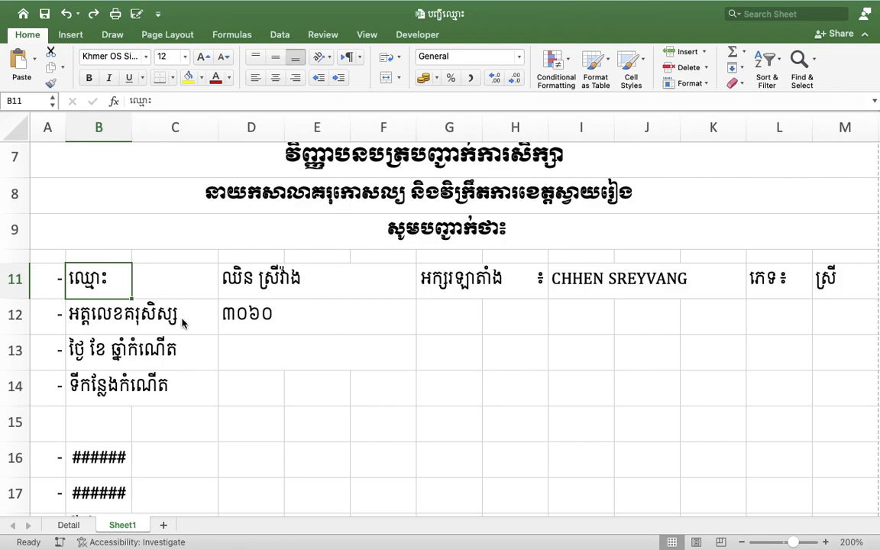
key("Down")
key("Down")
key("Up")
key("Up")
Step: Open Format Cells on the Custom category and clear the existing General code
left_click(519, 56)
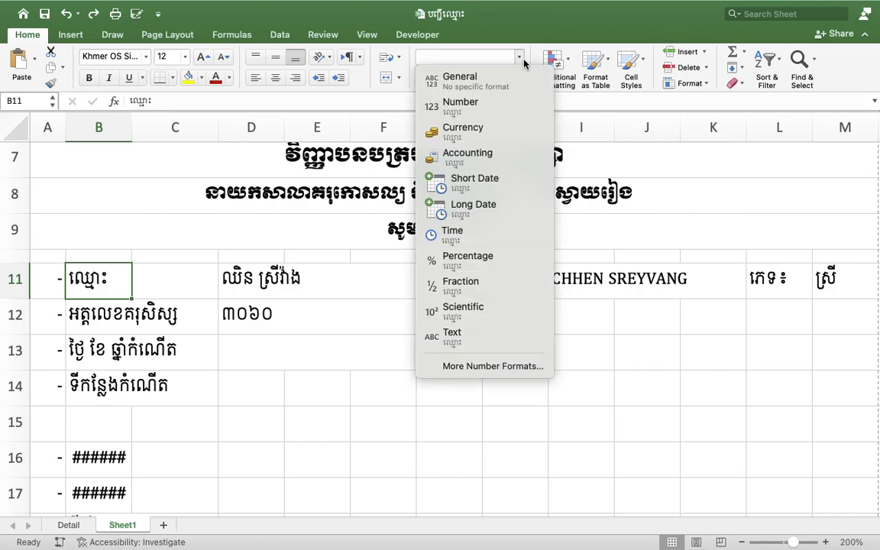
left_click(505, 370)
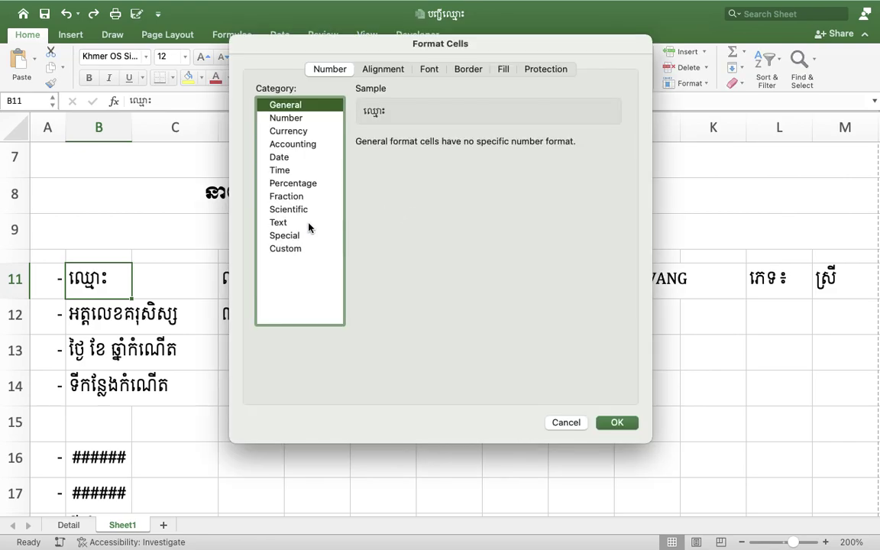
left_click(286, 248)
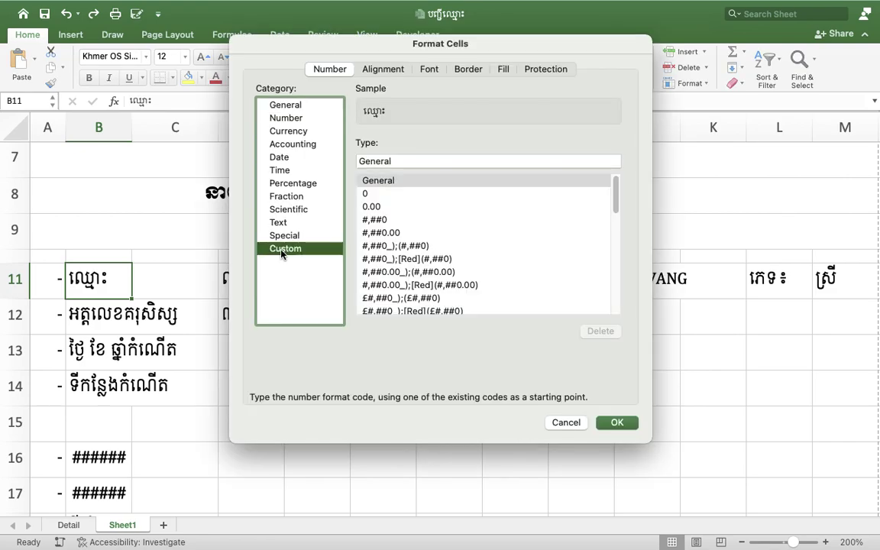
double_click(399, 161)
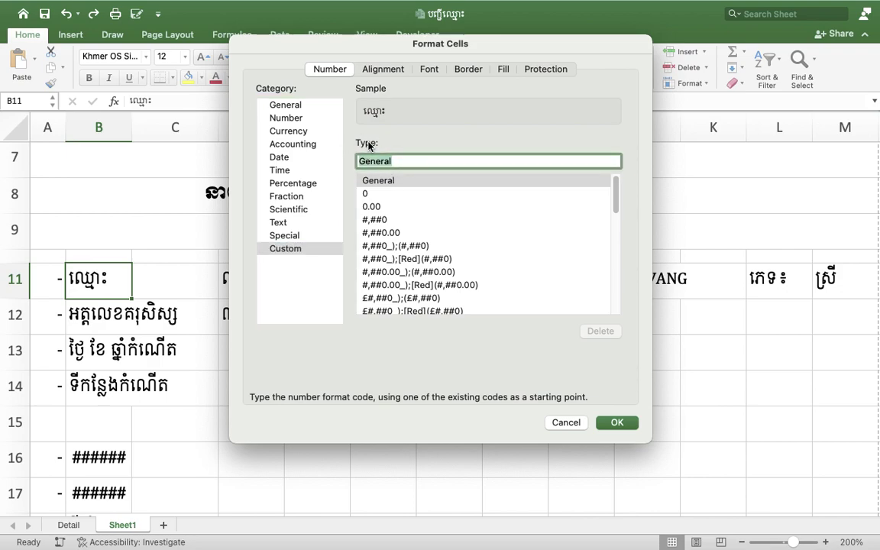
key("BackSpace")
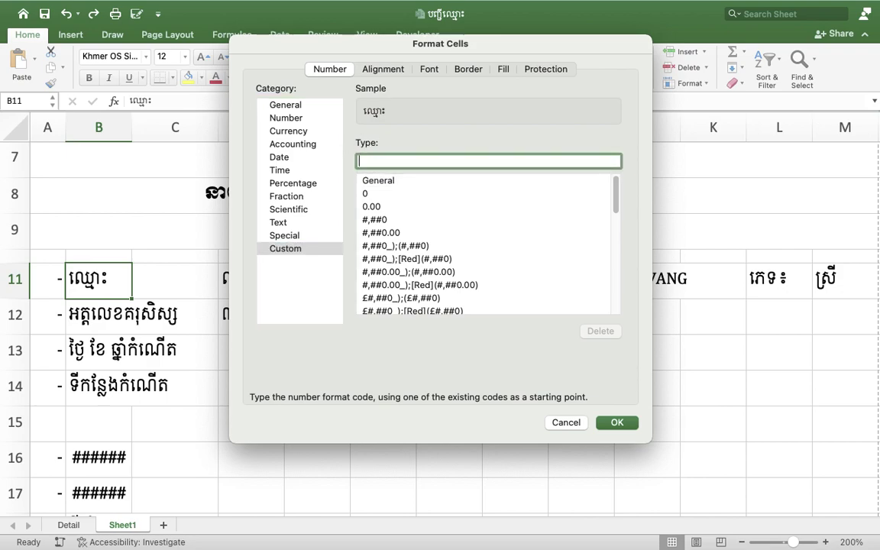
Step: Enter the custom format code @ * "៖" in the Type box
type("@")
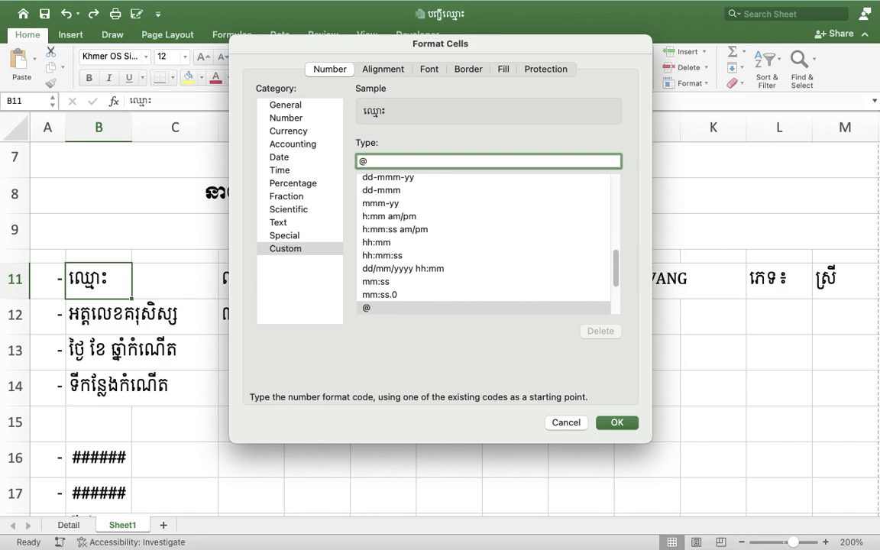
scroll(486, 245, "down", 5)
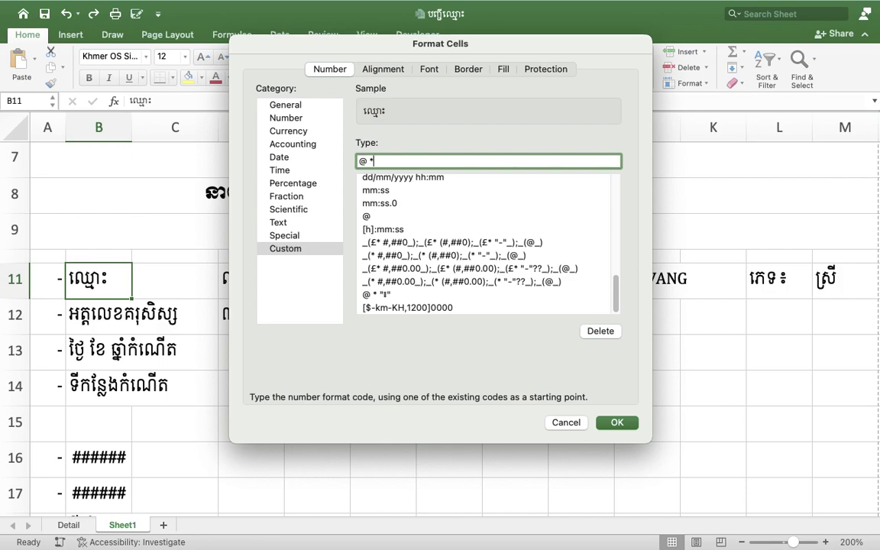
type("\"")
type("...")
left_click(382, 160)
type("៖")
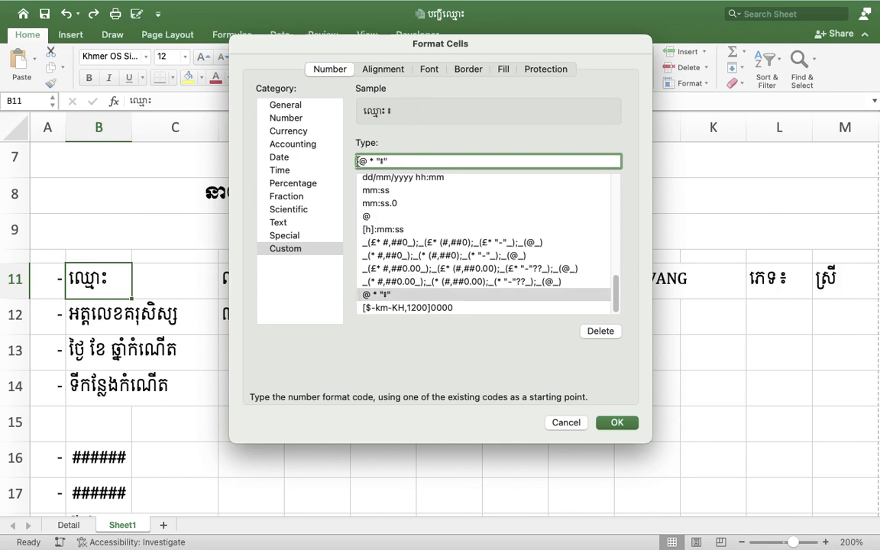
triple_click(409, 158)
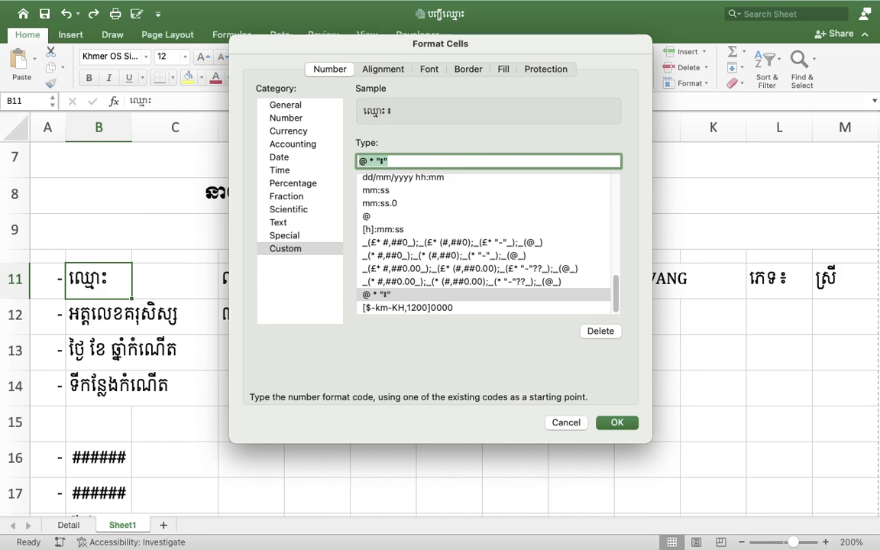
Step: Retype the custom format code as @ * "៖", fixing stray characters
type("@@")
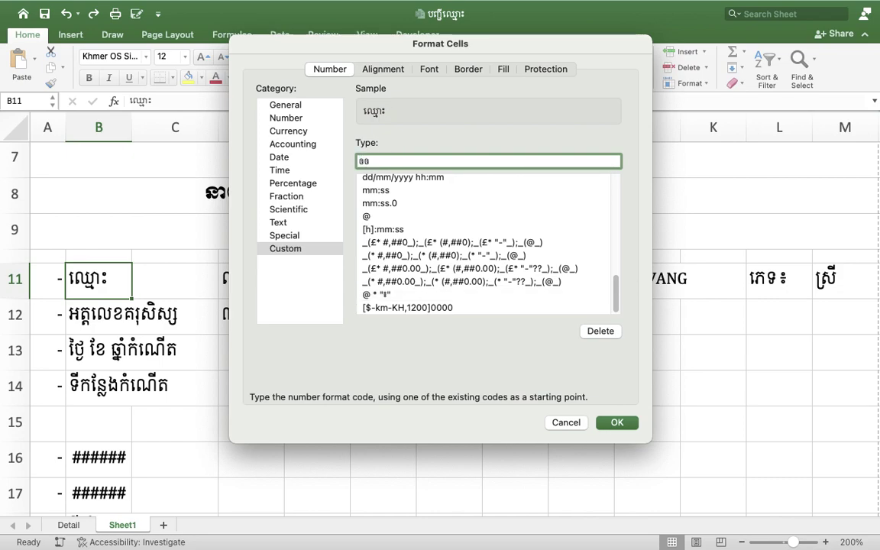
key("BackSpace")
key("BackSpace")
type("ៗ")
key("BackSpace")
type("@")
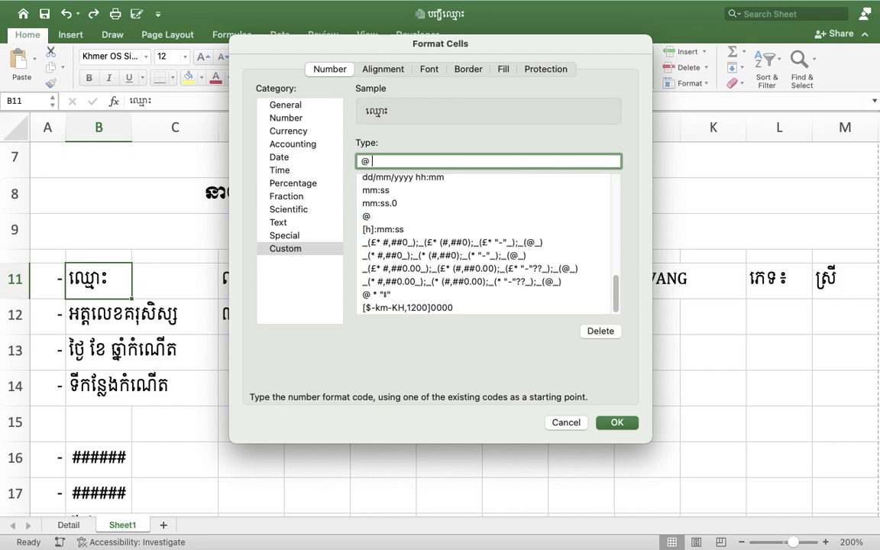
type(" * ")
type("\"\"")
left_click(383, 159)
type("...")
key("BackSpace")
key("BackSpace")
key("BackSpace")
type("៖")
Step: Apply the custom colon format to B11 and select B11:C11
left_click_drag(426, 155, 308, 146)
left_click(616, 421)
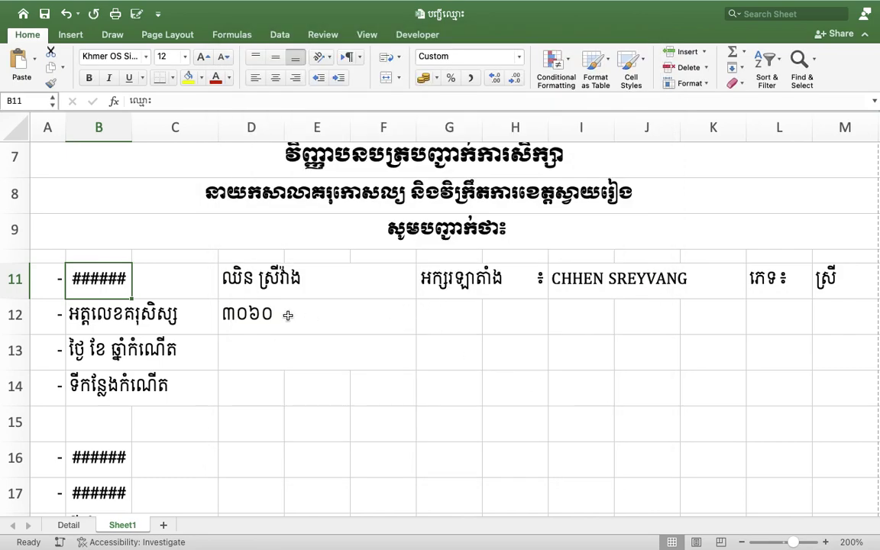
left_click_drag(113, 279, 175, 282)
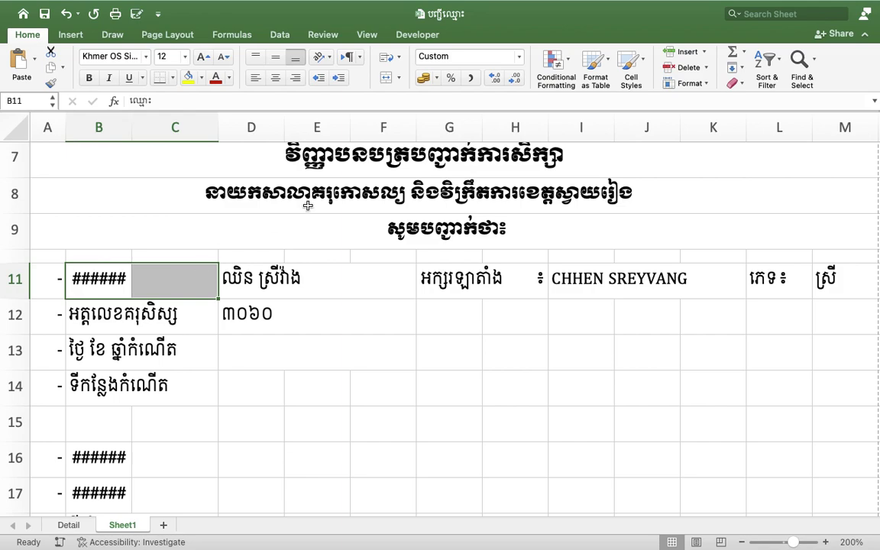
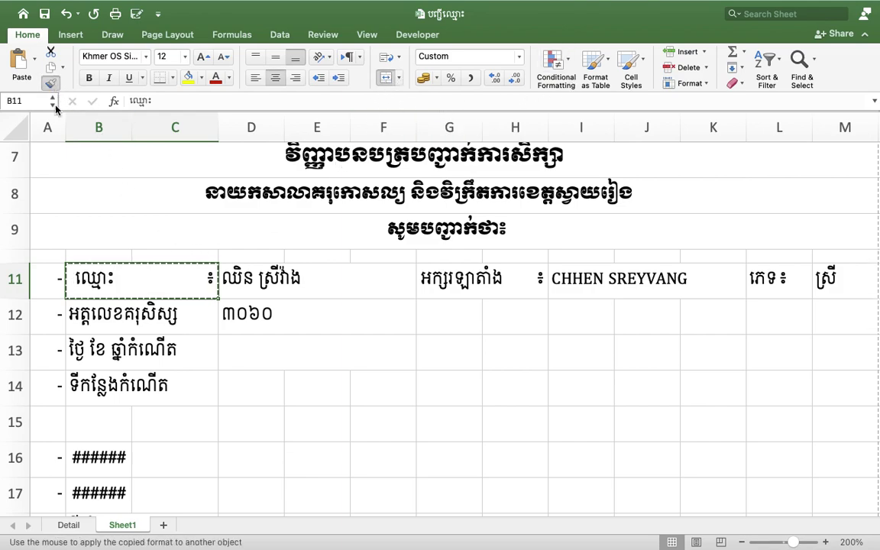
Step: Paint B11's right-aligned colon label format onto B12, B13 and B14
left_click(88, 313)
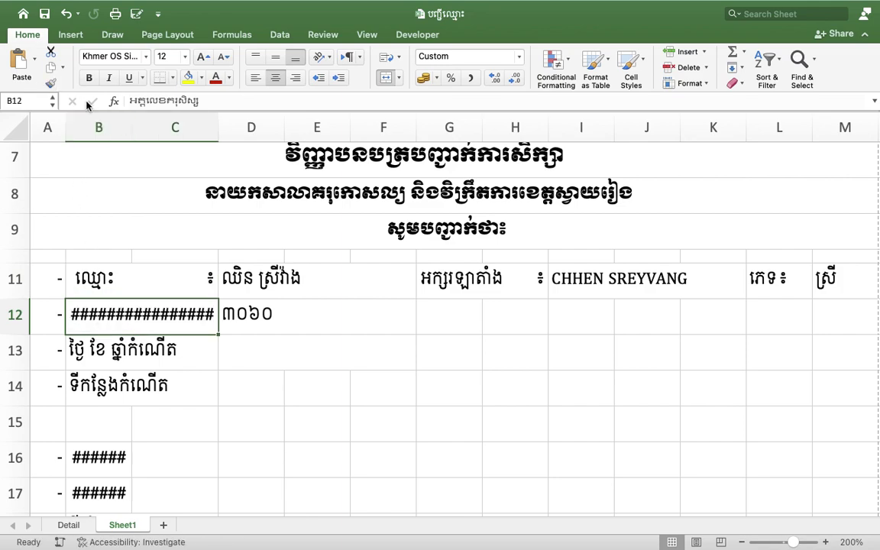
left_click(51, 83)
left_click(88, 350)
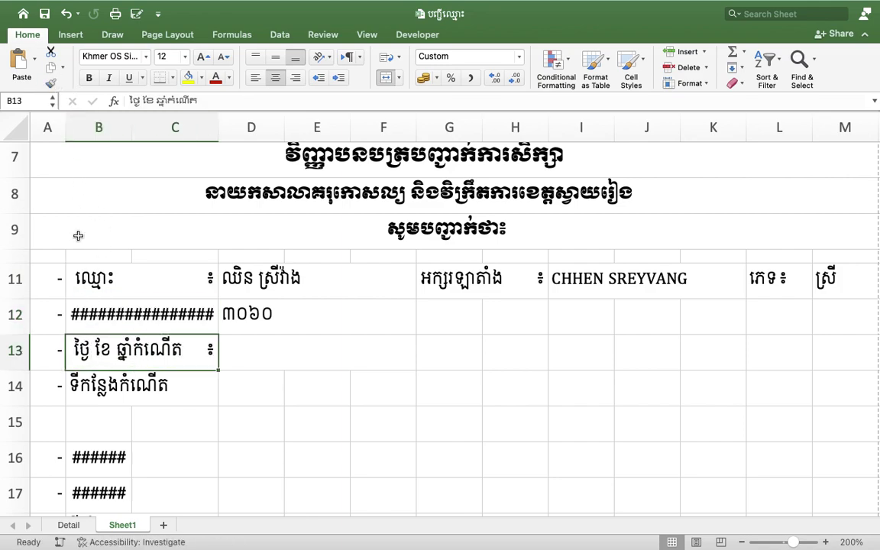
left_click(50, 82)
left_click(87, 386)
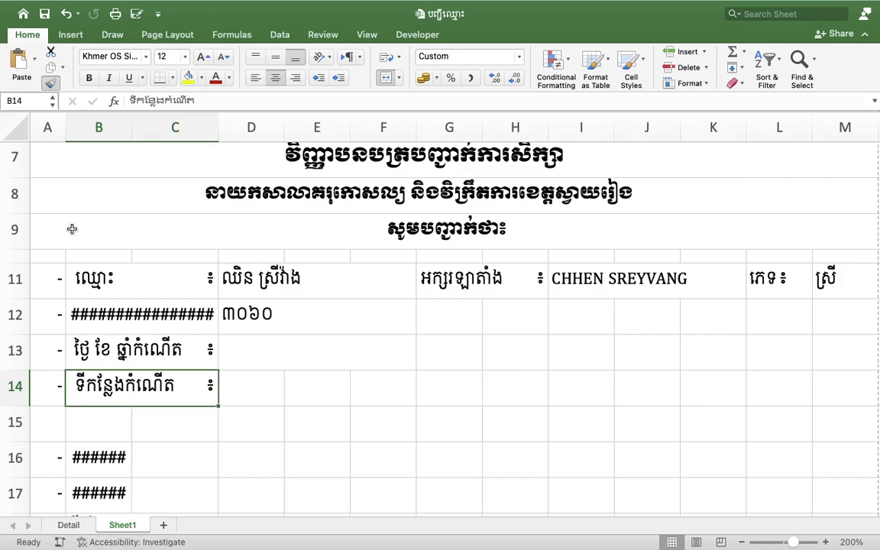
Step: Copy B14's label format onto the B16 label
left_click(50, 83)
scroll(102, 230, "down", 3)
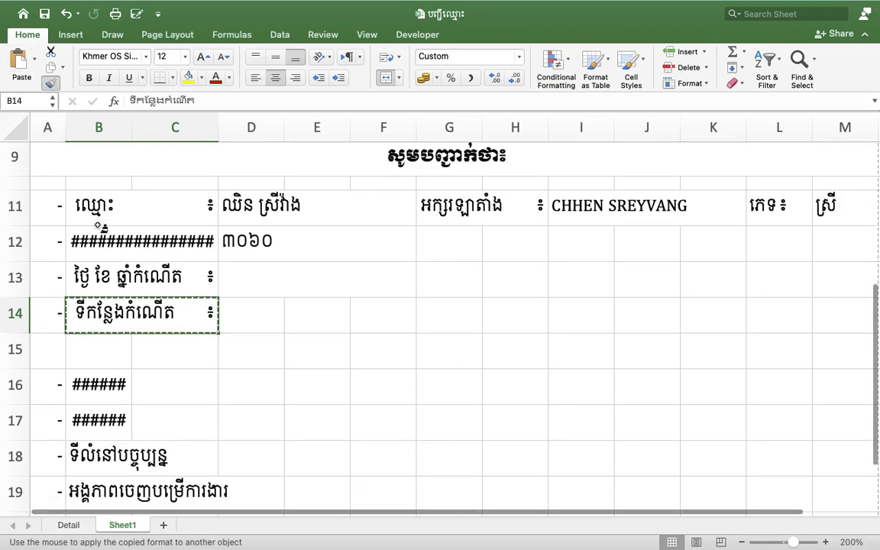
mouse_move(92, 371)
left_mouse_down()
mouse_move(94, 429)
mouse_move(72, 449)
left_mouse_up()
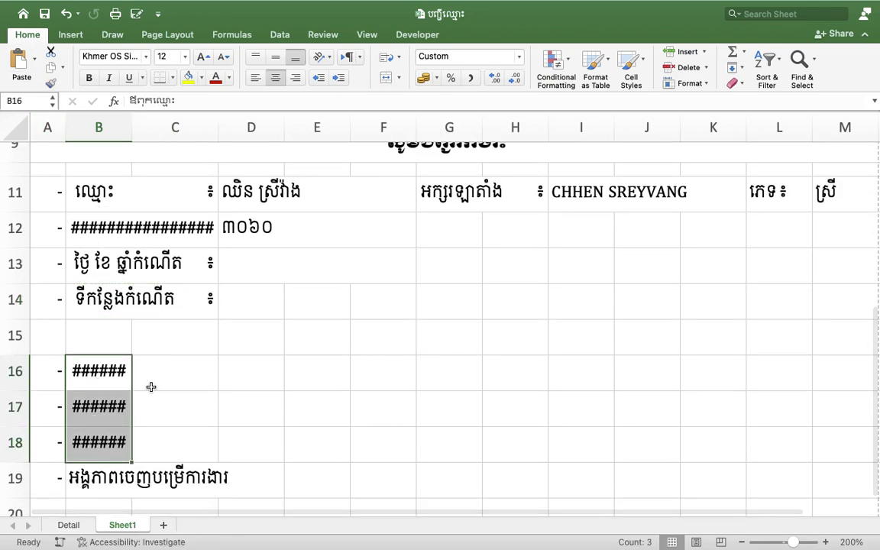
left_click(96, 368)
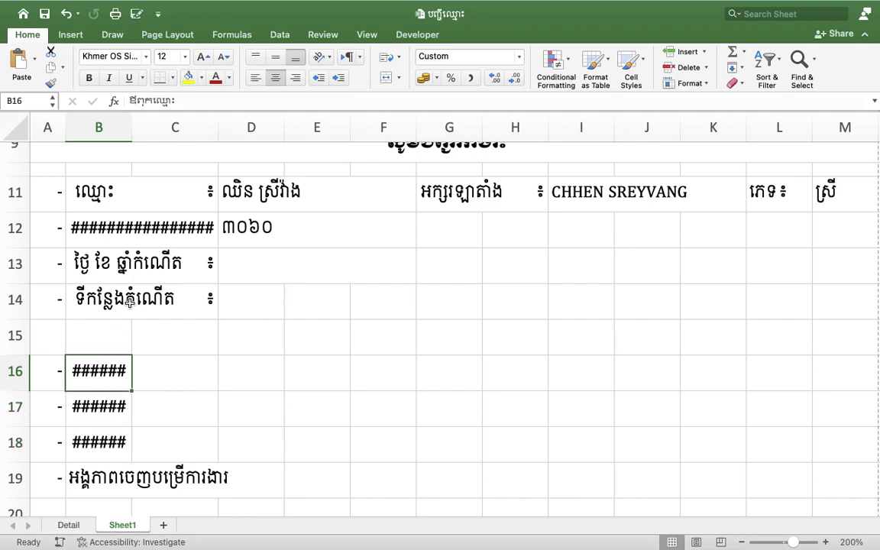
left_click(114, 300)
left_click(50, 83)
left_click(84, 365)
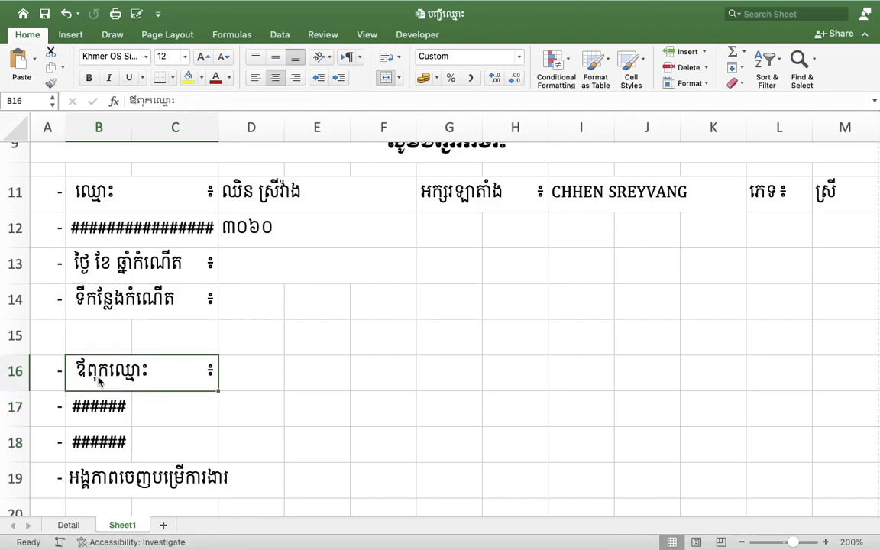
Step: Carry the label format on to B17 and B18, then select B12 still showing #####
left_click(50, 69)
left_click(50, 83)
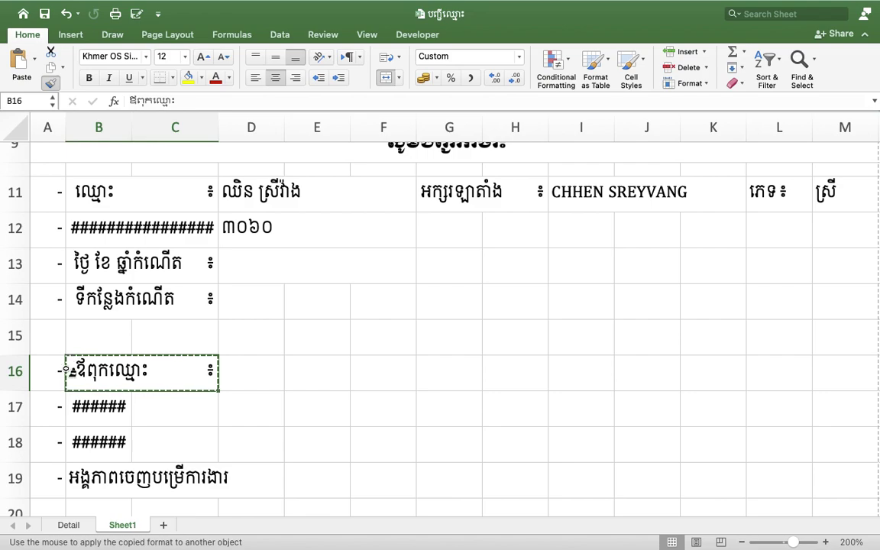
left_click(75, 407)
left_click(50, 69)
left_click(51, 84)
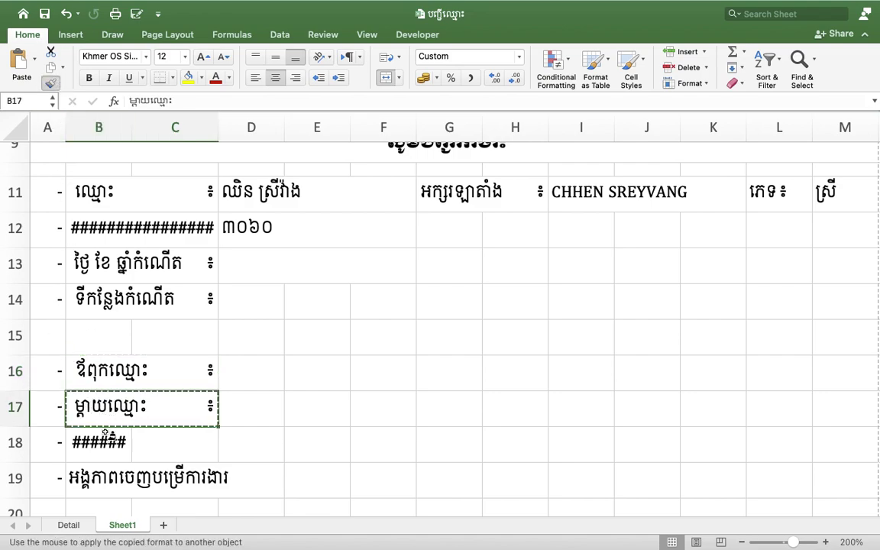
left_click(95, 442)
left_click(178, 224)
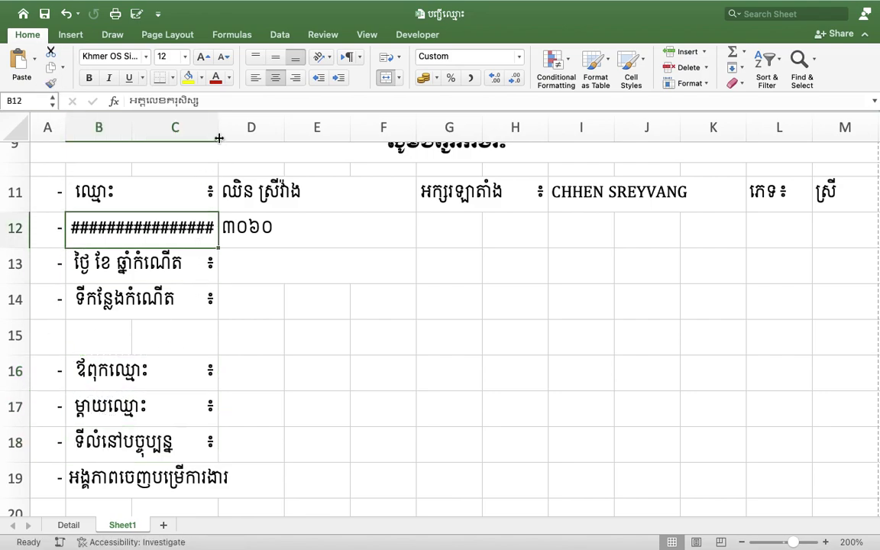
Step: Widen column C so B12's label shows in full with its colon
left_click_drag(220, 137, 222, 137)
left_click(245, 335)
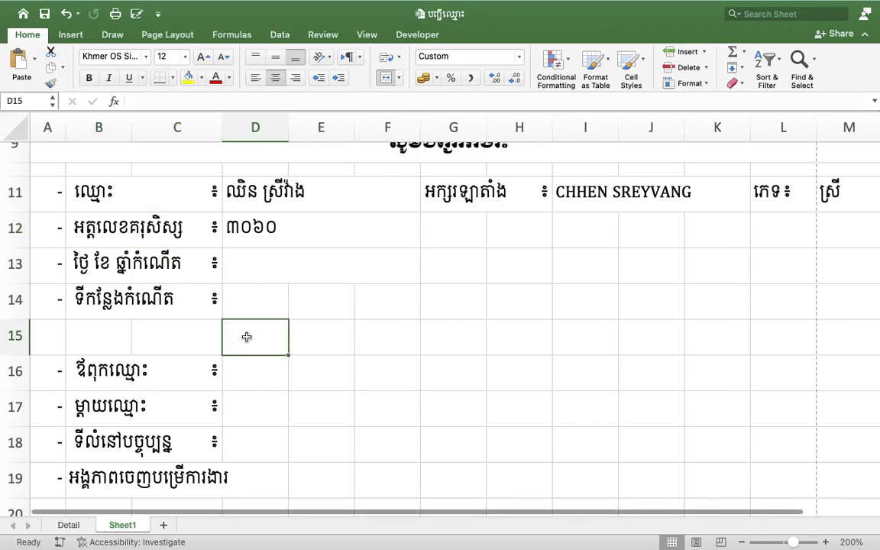
left_click(321, 336)
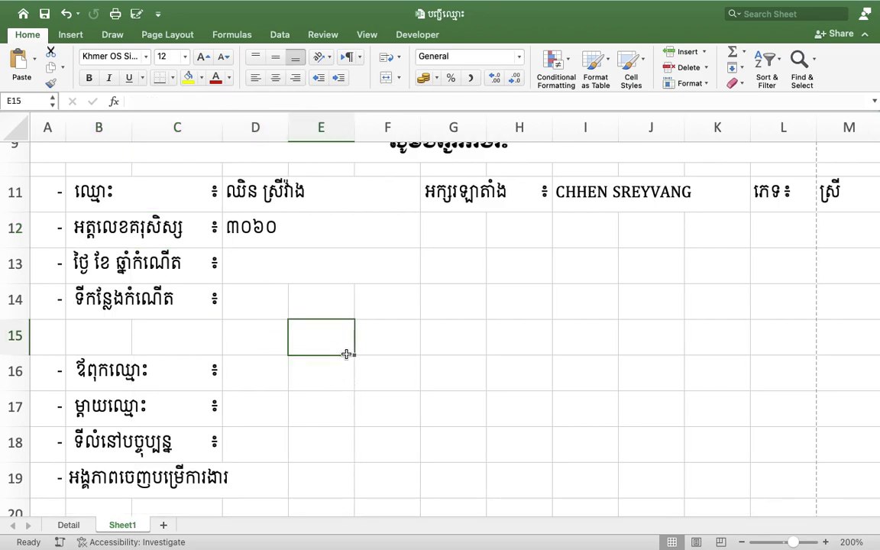
Step: Paste the mother's-name label text into E15, then delete it again
double_click(328, 325)
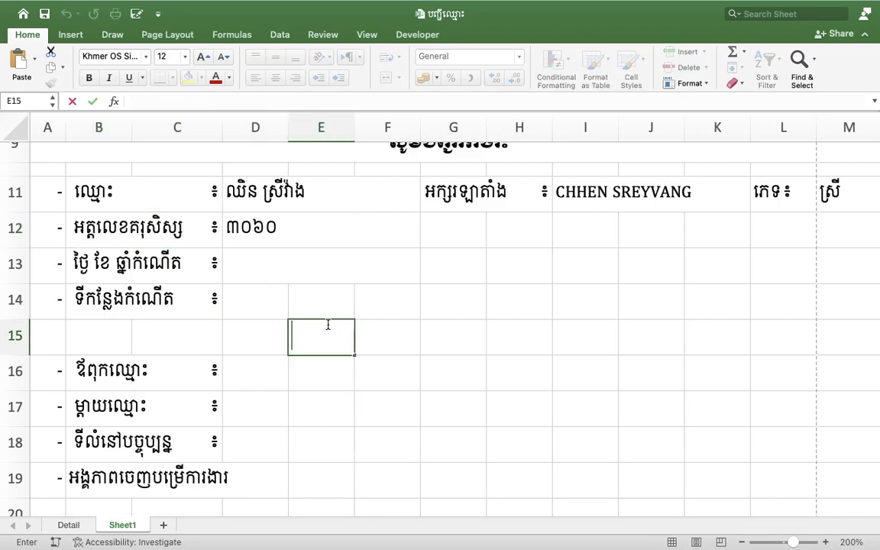
key("cmd+v")
key("BackSpace")
key("BackSpace")
key("BackSpace")
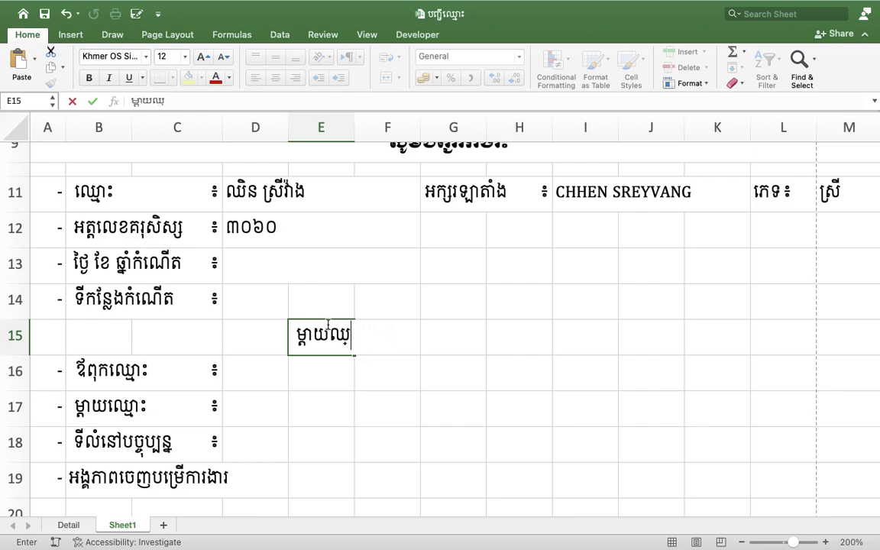
key("BackSpace")
key("BackSpace")
key("BackSpace")
key("BackSpace")
left_click(174, 291)
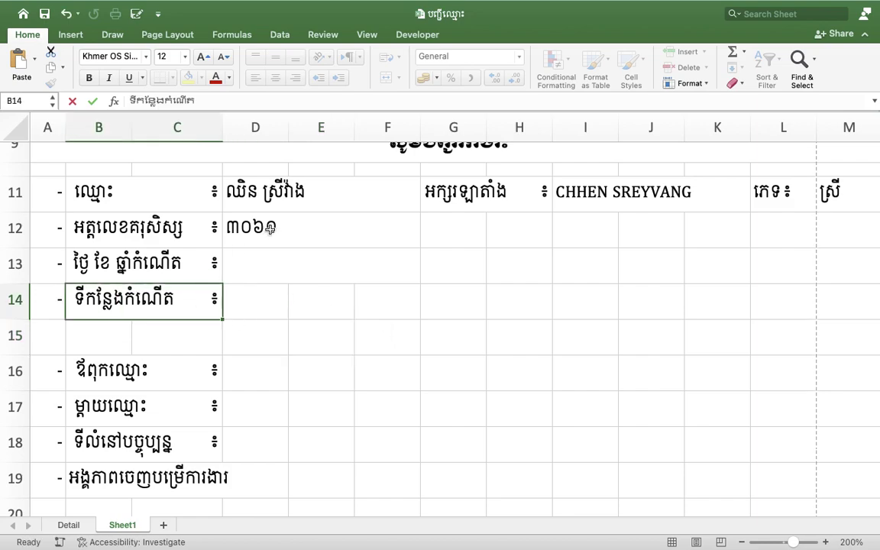
Step: Select D15 and scroll through the form to review the aligned labels
left_click(271, 344)
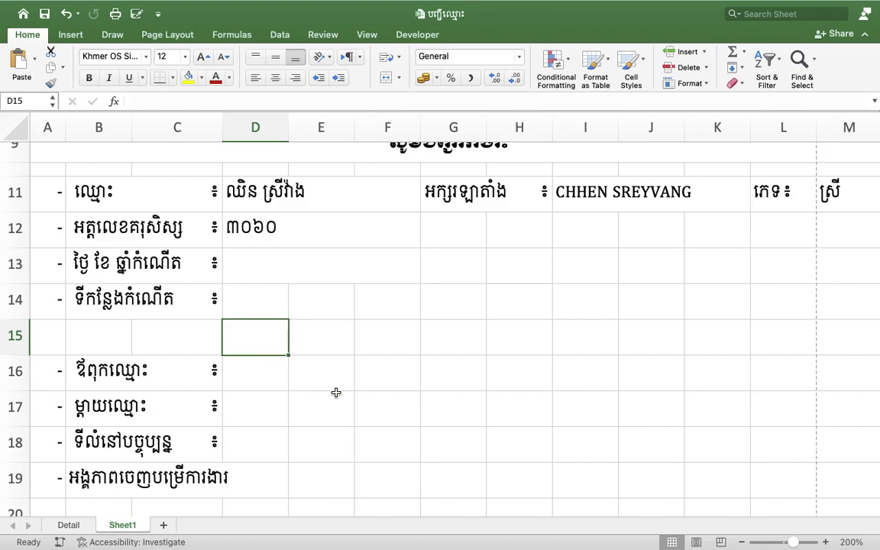
scroll(335, 393, "down", 5)
scroll(336, 393, "up", 7)
scroll(336, 392, "up", 1)
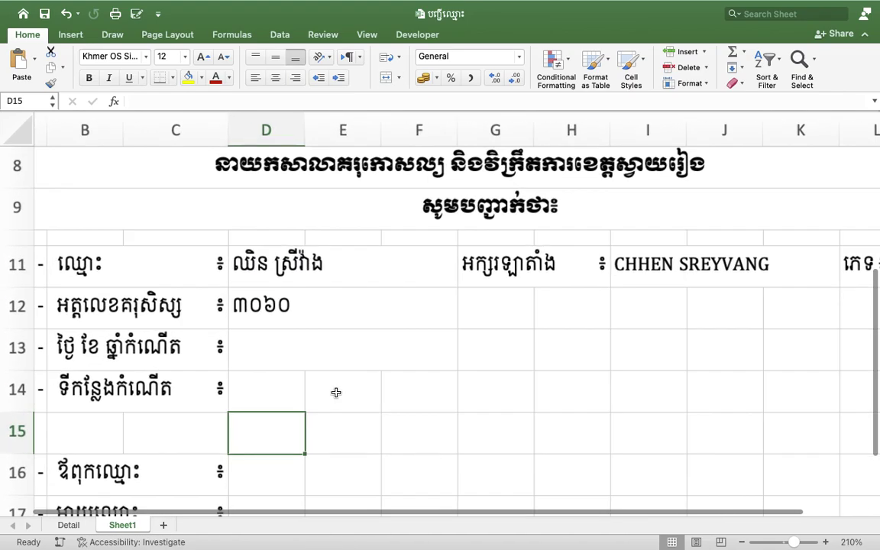
scroll(336, 392, "up", 1)
scroll(340, 391, "up", 1)
scroll(345, 390, "up", 1)
scroll(345, 390, "down", 5)
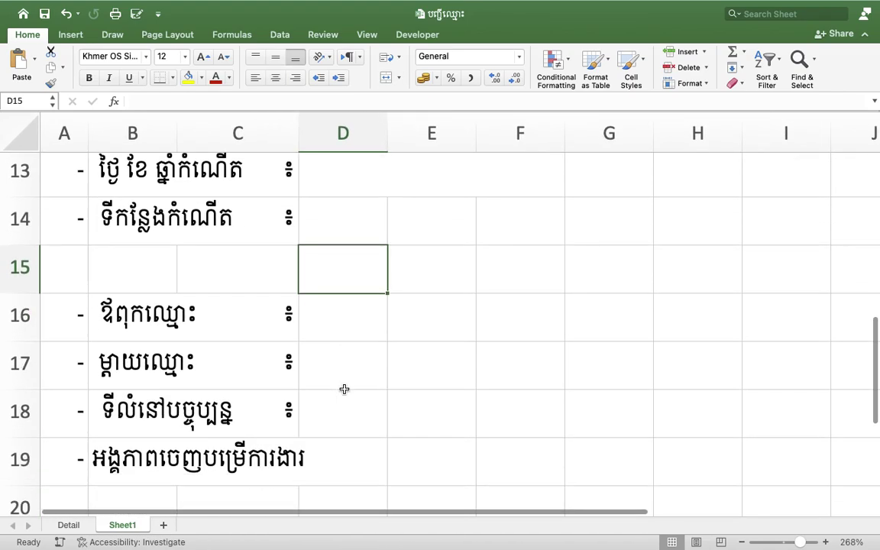
type("@")
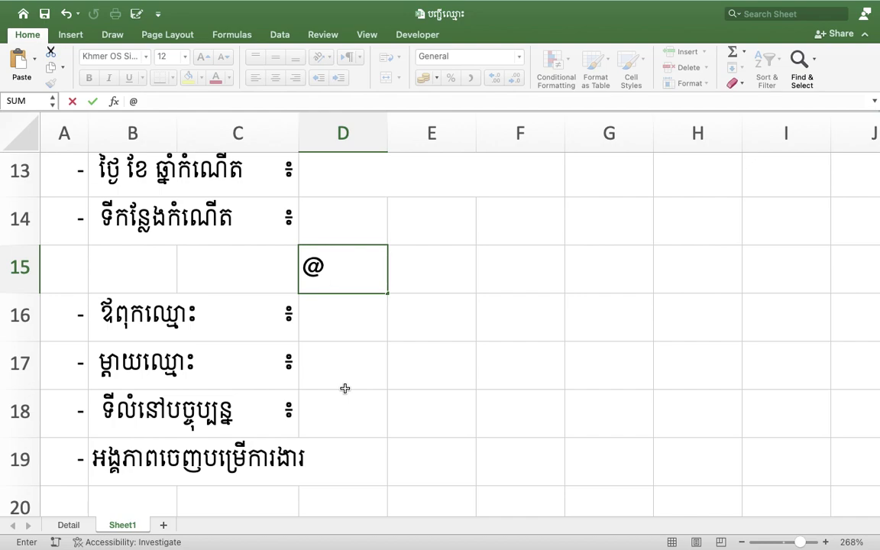
type("*")
type(" \"\"")
left_click(364, 263)
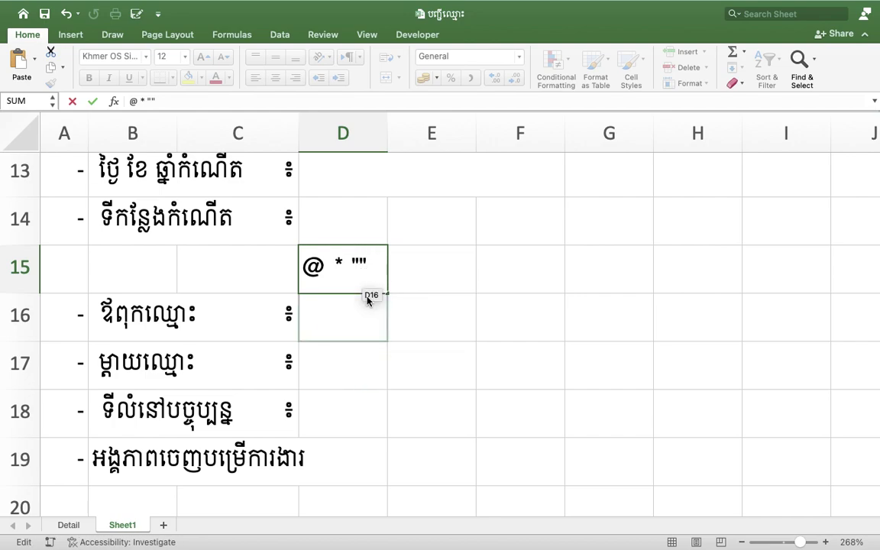
type("៖")
key("BackSpace")
type(":")
key("BackSpace")
type("°:")
key("BackSpace")
key("BackSpace")
type("៖")
key("Return")
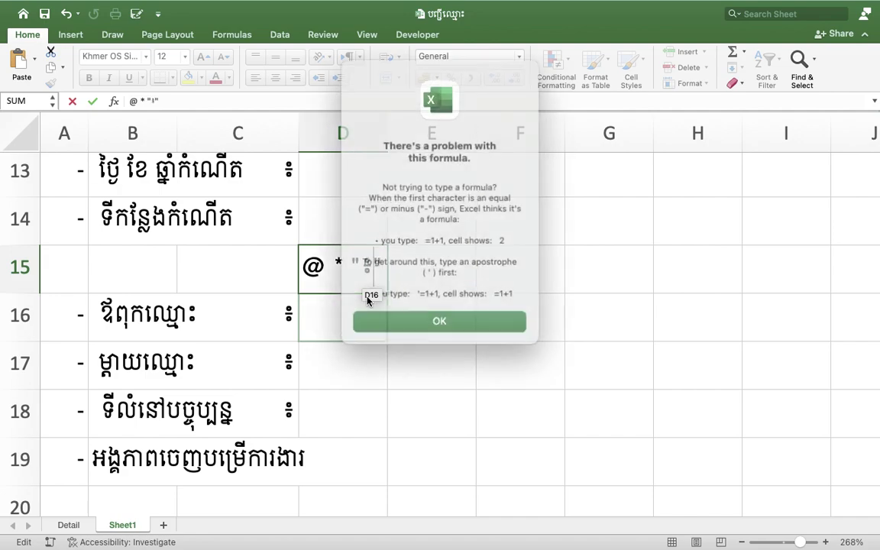
left_click(374, 308)
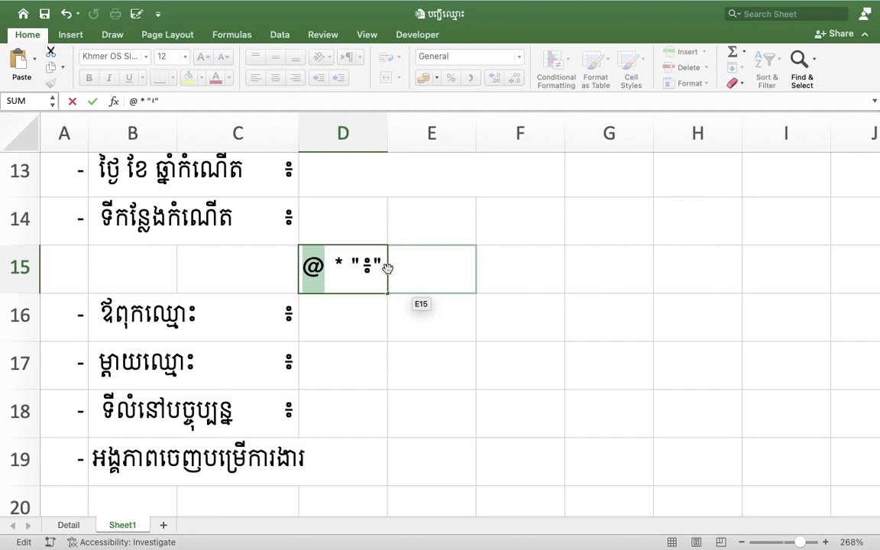
left_click_drag(383, 267, 259, 264)
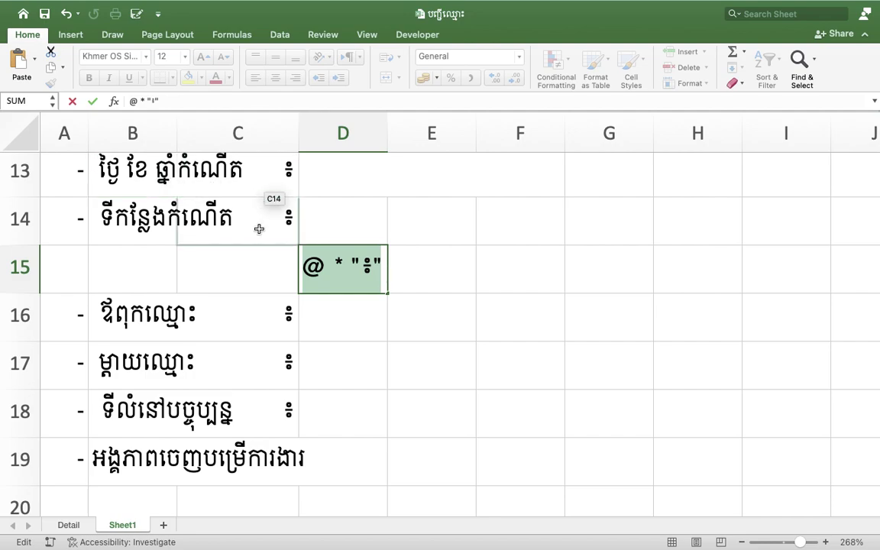
key("BackSpace")
left_click(351, 225)
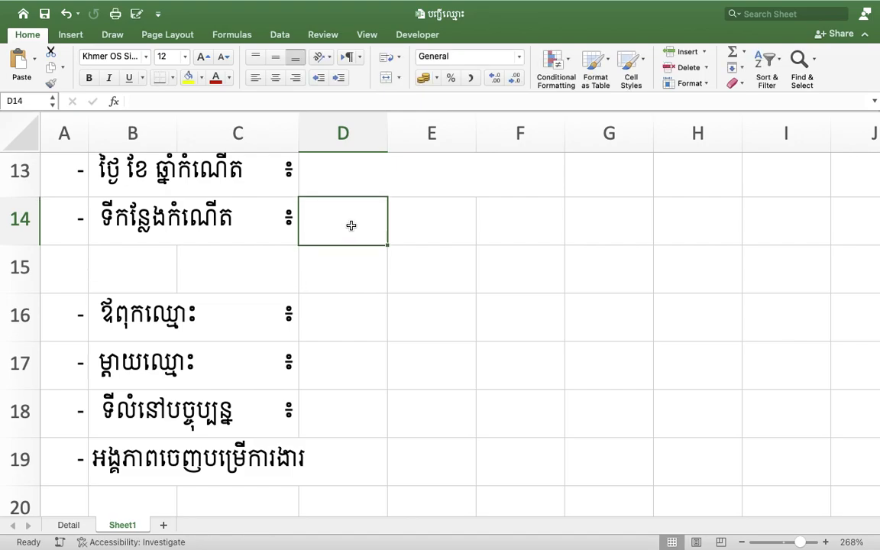
scroll(351, 226, "down", 2)
scroll(350, 225, "up", 8)
scroll(351, 153, "up", 5)
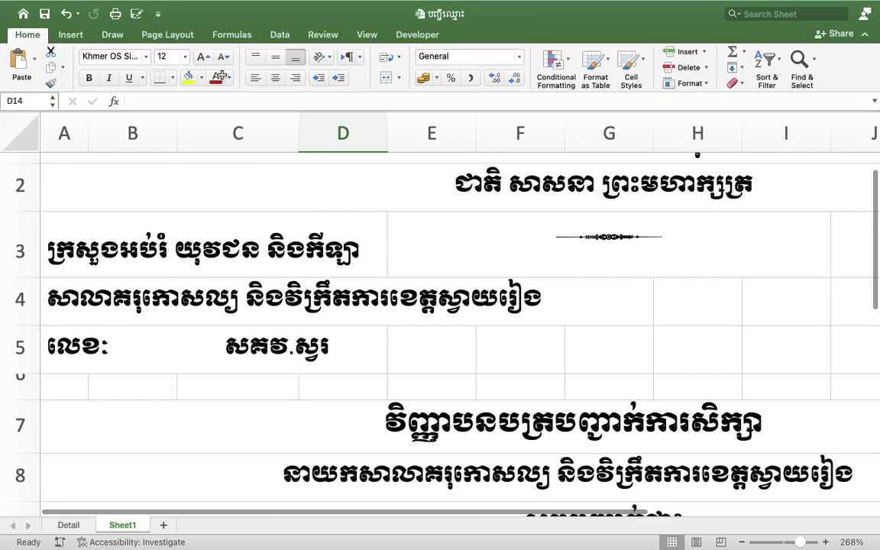